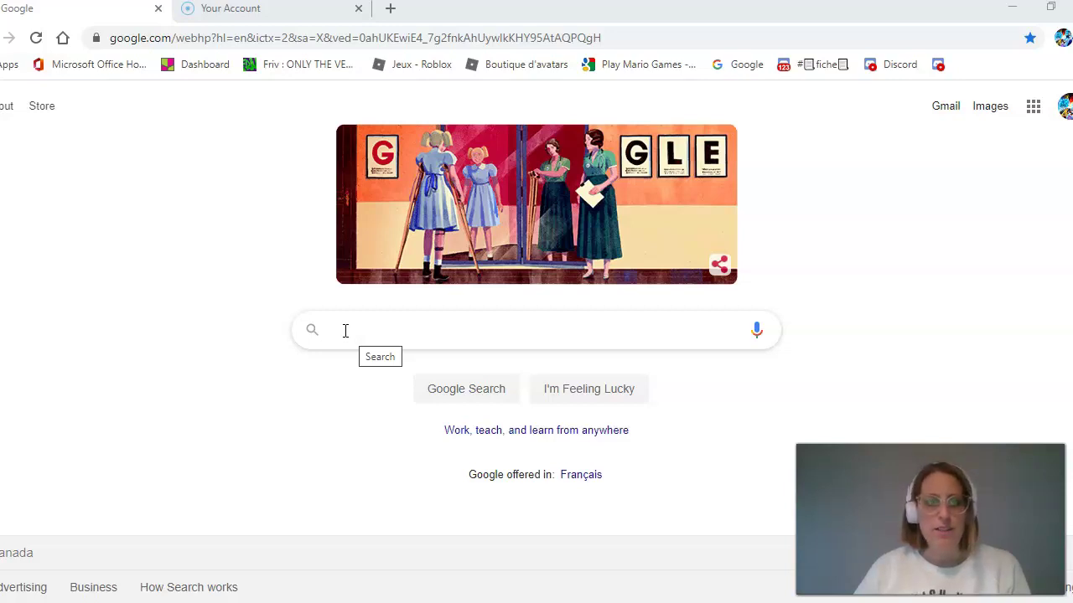
- Google 'csp', open the Commission scolaire des Patriotes site, and follow its Office 365 link
{"action": "left_click", "coordinate": [354, 330]}
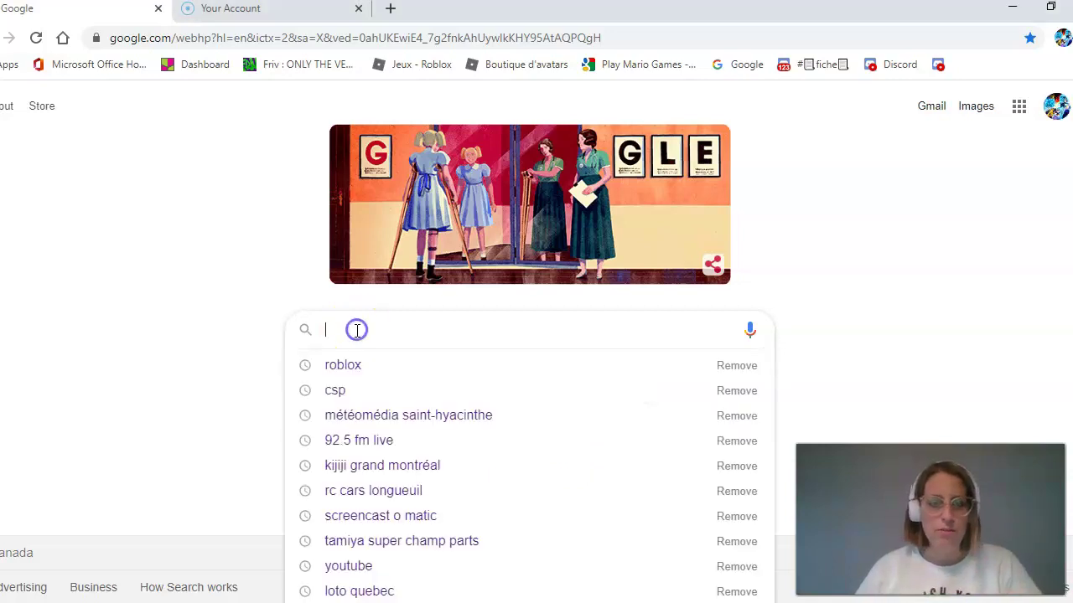
{"action": "type", "text": "csp"}
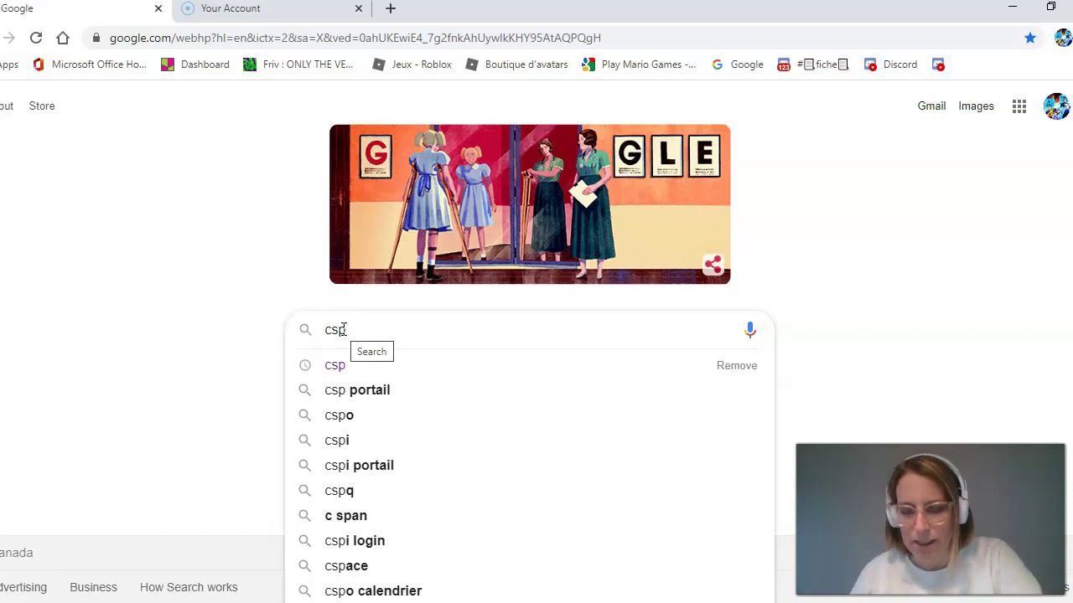
{"action": "key", "text": "Return"}
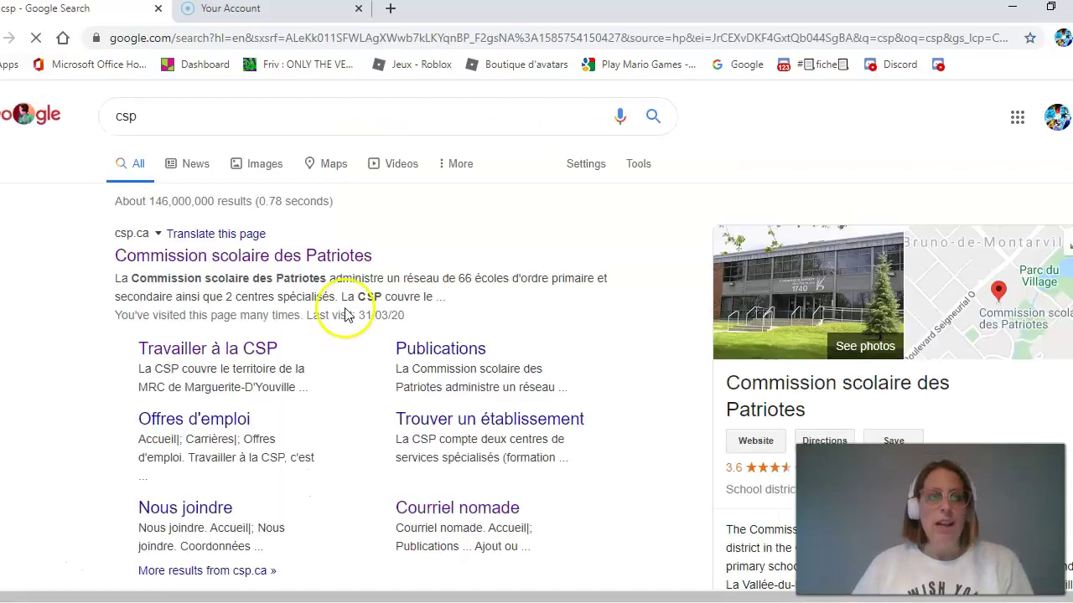
{"action": "left_click", "coordinate": [316, 255]}
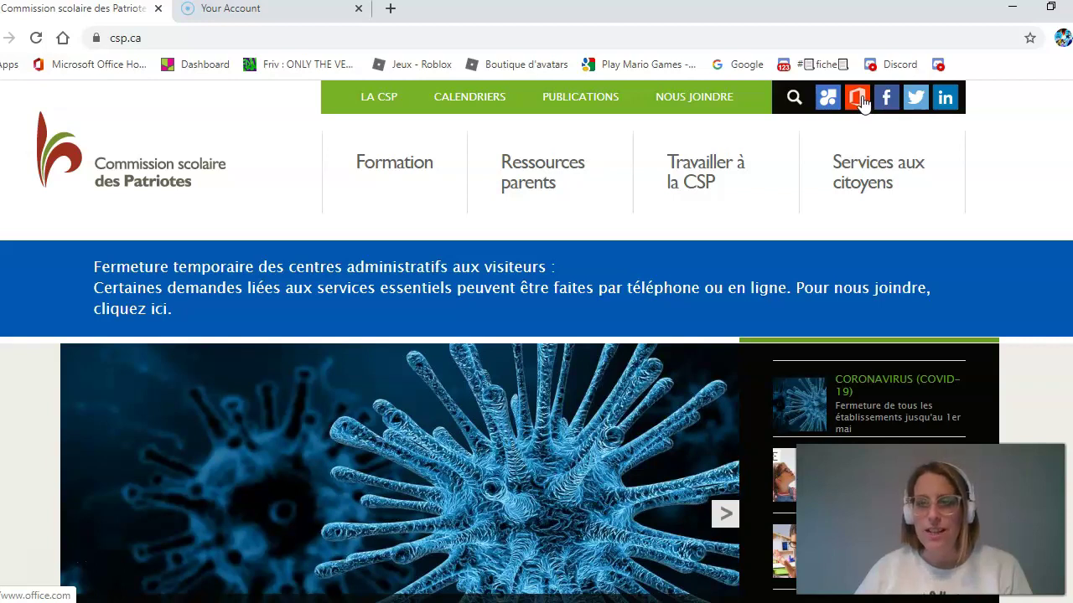
{"action": "left_click", "coordinate": [861, 102]}
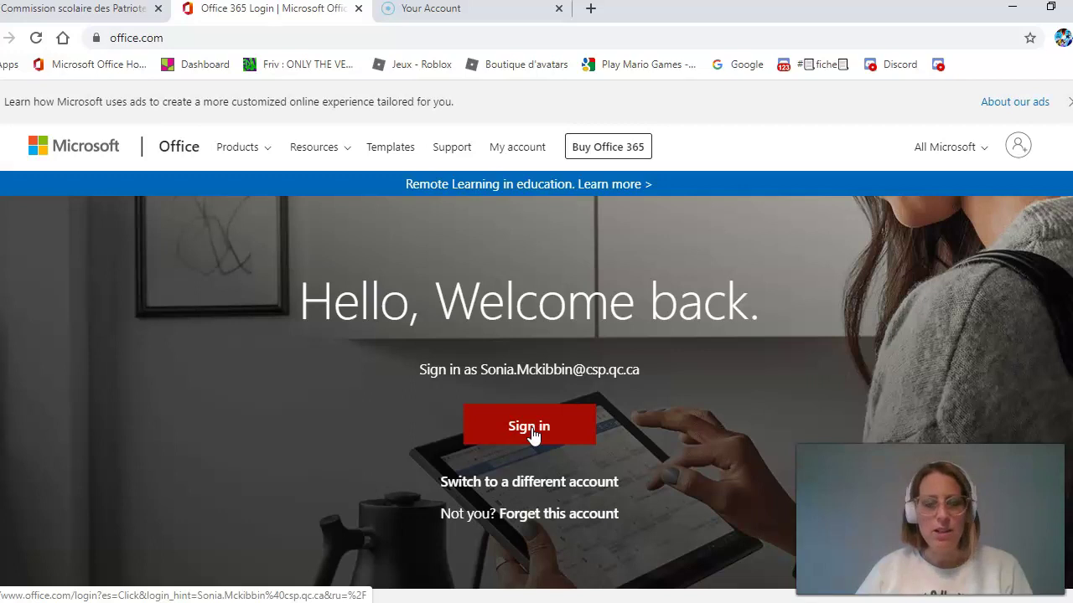
- Replace the pre-filled sign-in e-mail with the student's eleve school address
{"action": "left_click", "coordinate": [530, 429]}
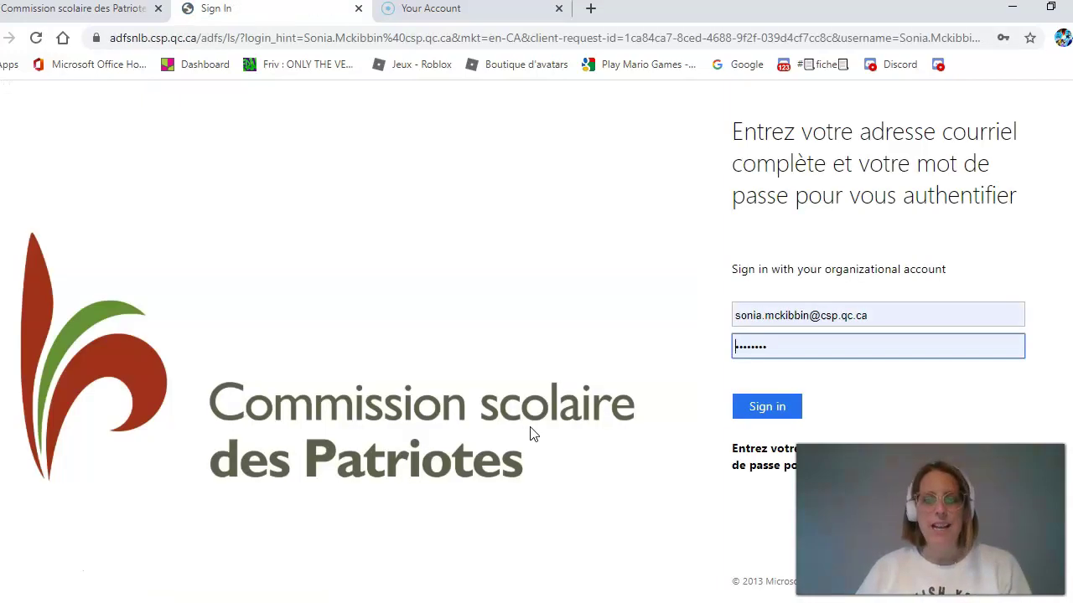
{"action": "left_click", "coordinate": [799, 315]}
{"action": "left_click_drag", "start_coordinate": [800, 316], "coordinate": [723, 318]}
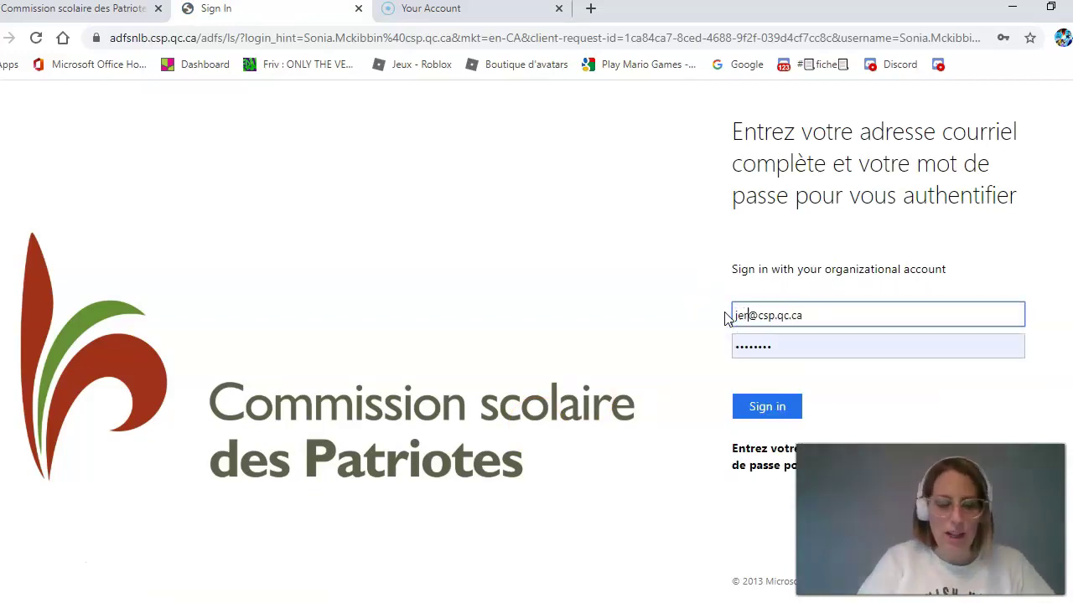
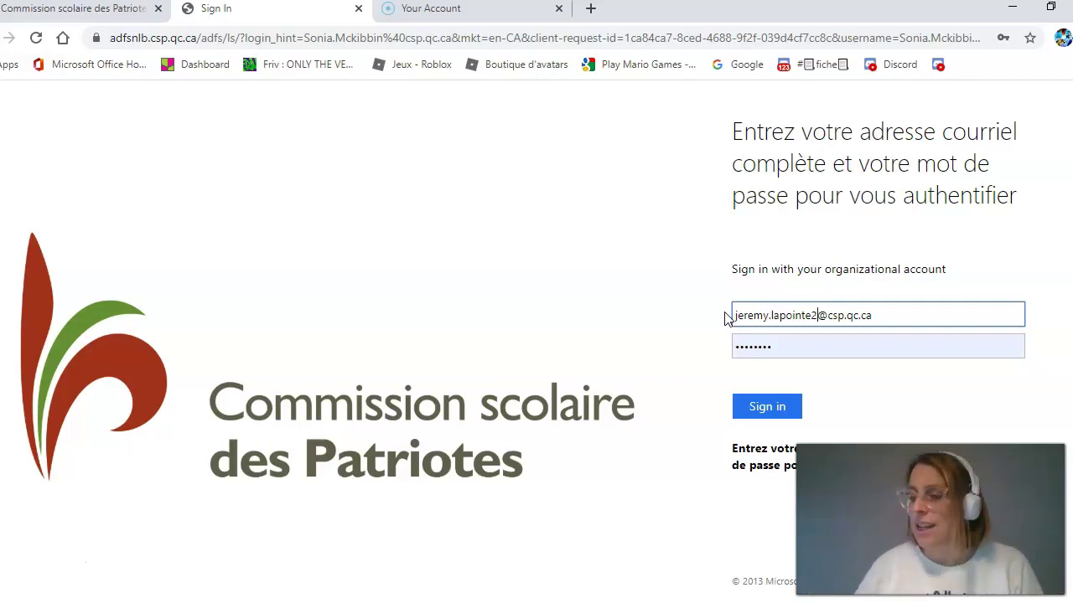
{"action": "left_click", "coordinate": [827, 316]}
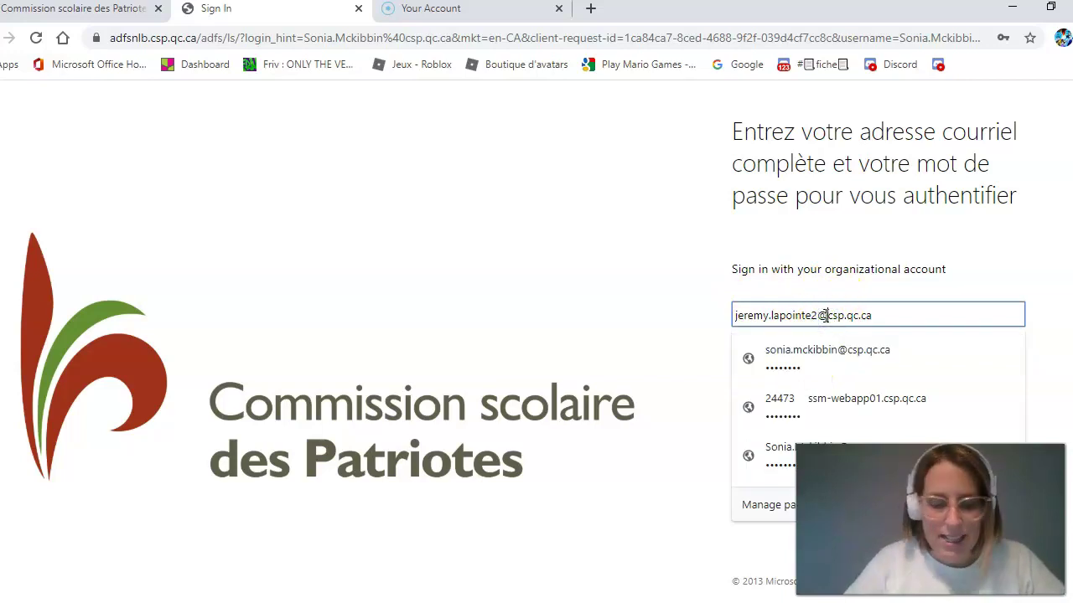
{"action": "type", "text": "eleve"}
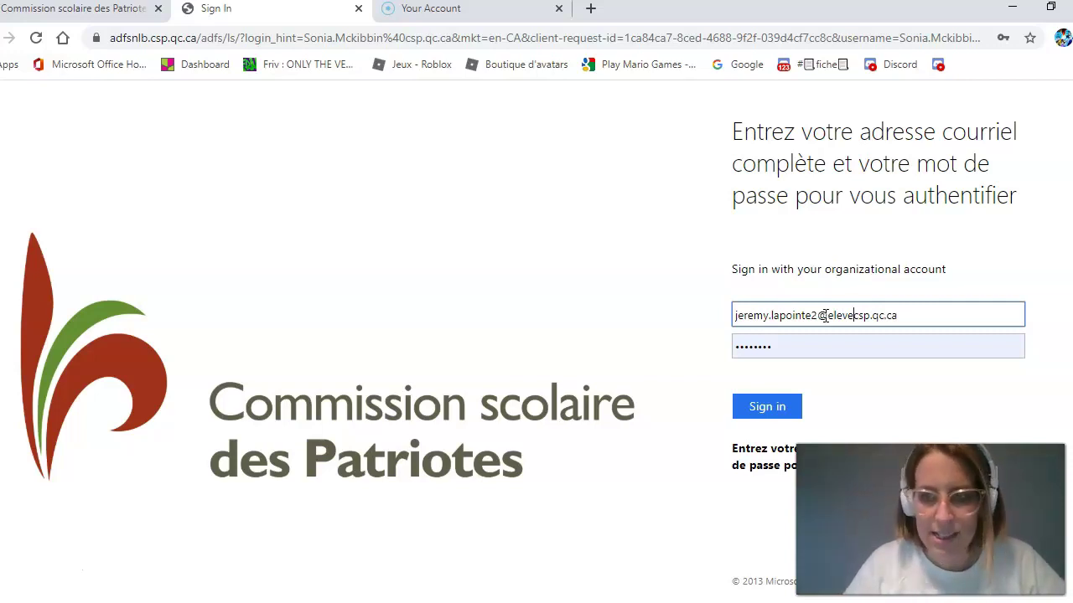
{"action": "type", "text": "."}
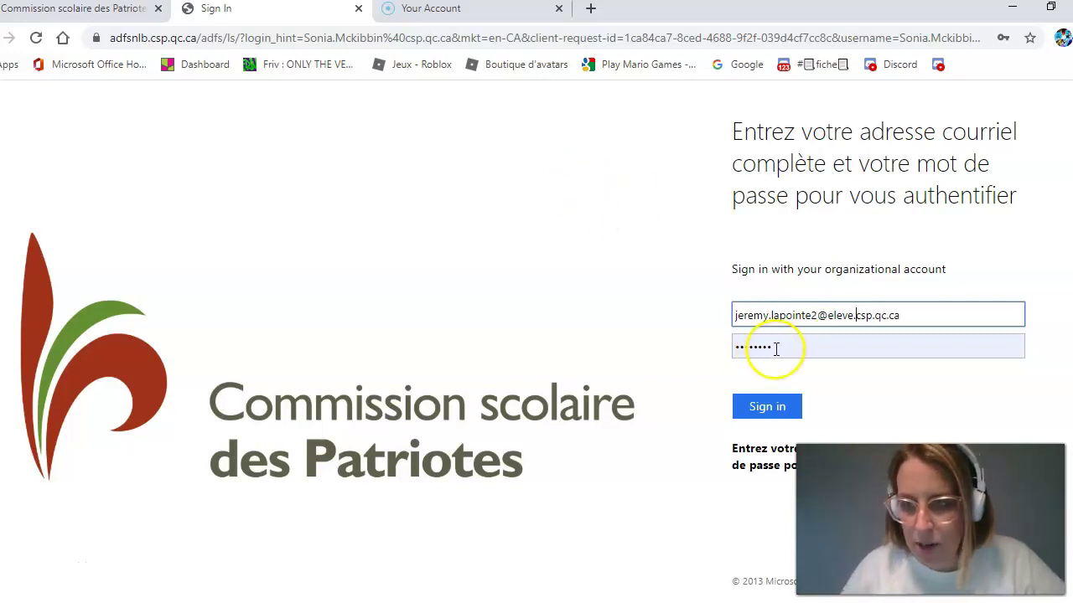
- Enter the account password and submit the Office 365 sign-in
{"action": "left_click", "coordinate": [780, 347]}
{"action": "left_click_drag", "start_coordinate": [780, 347], "coordinate": [701, 346]}
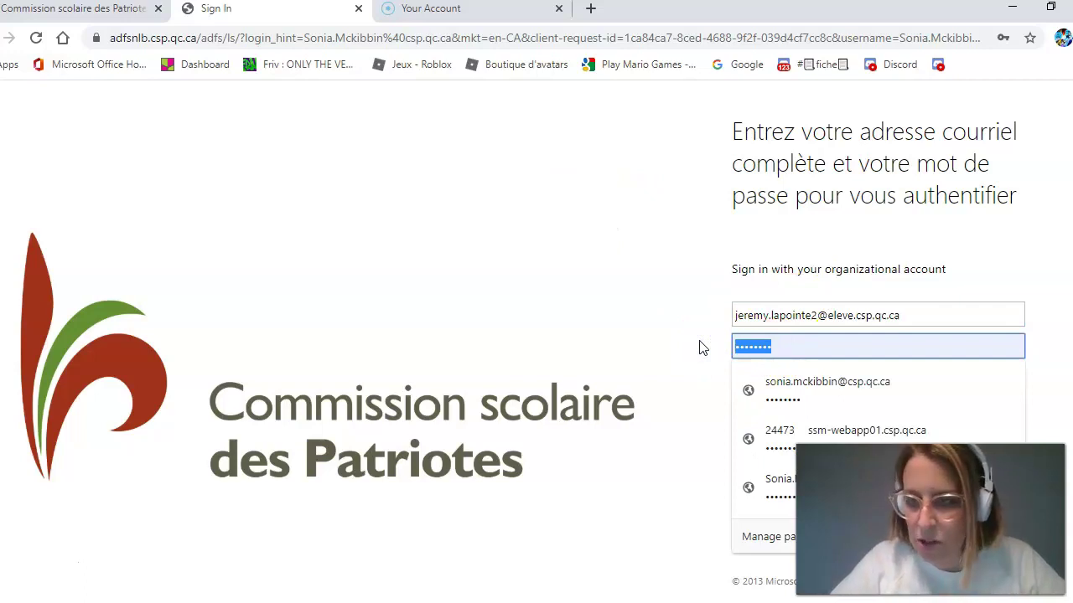
{"action": "type", "text": "•••"}
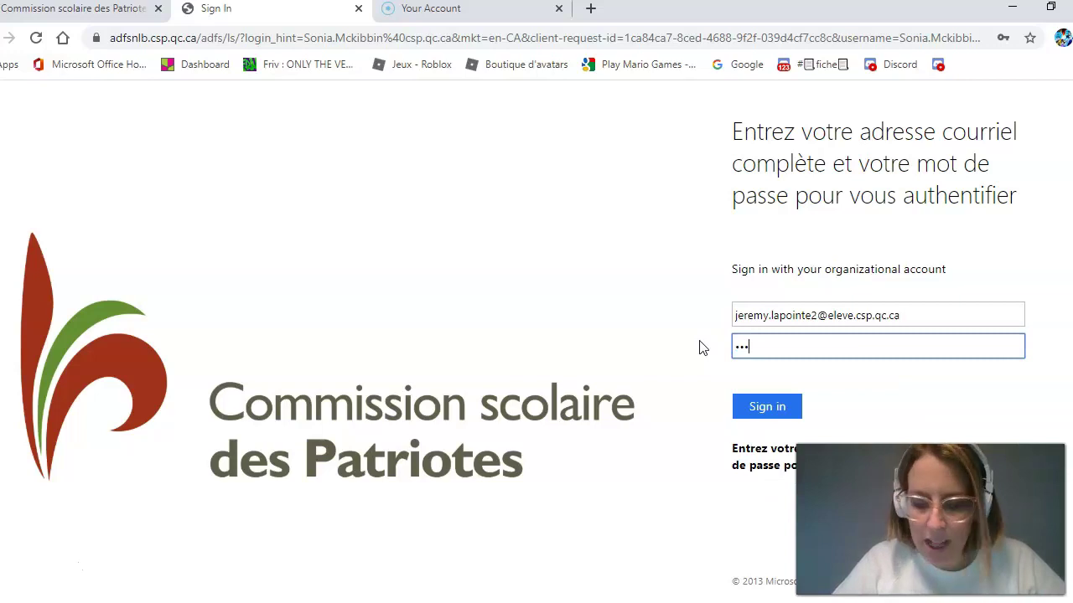
{"action": "type", "text": "••"}
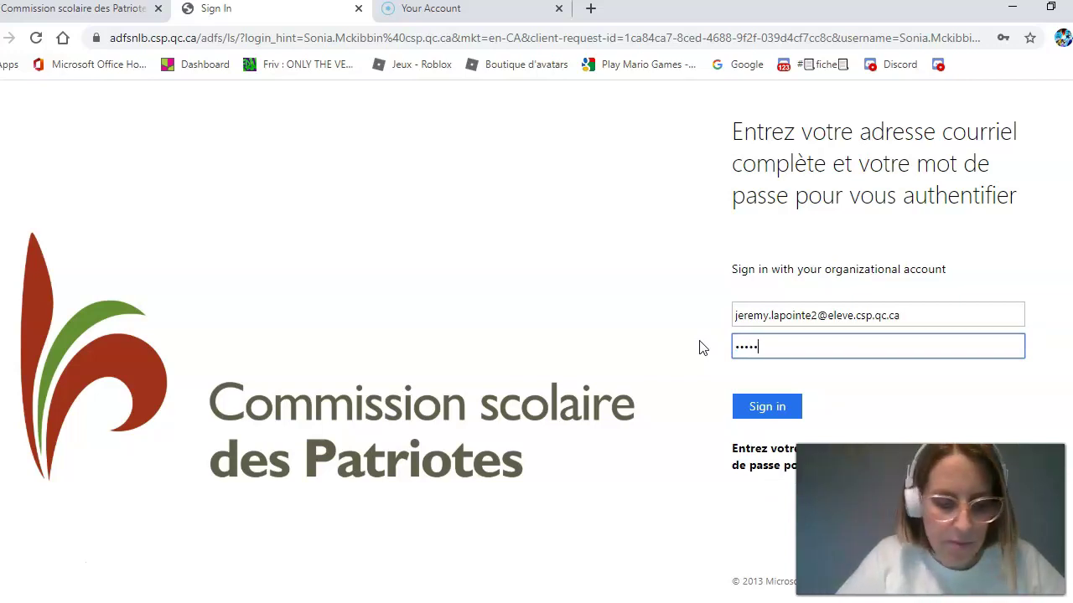
{"action": "type", "text": "••"}
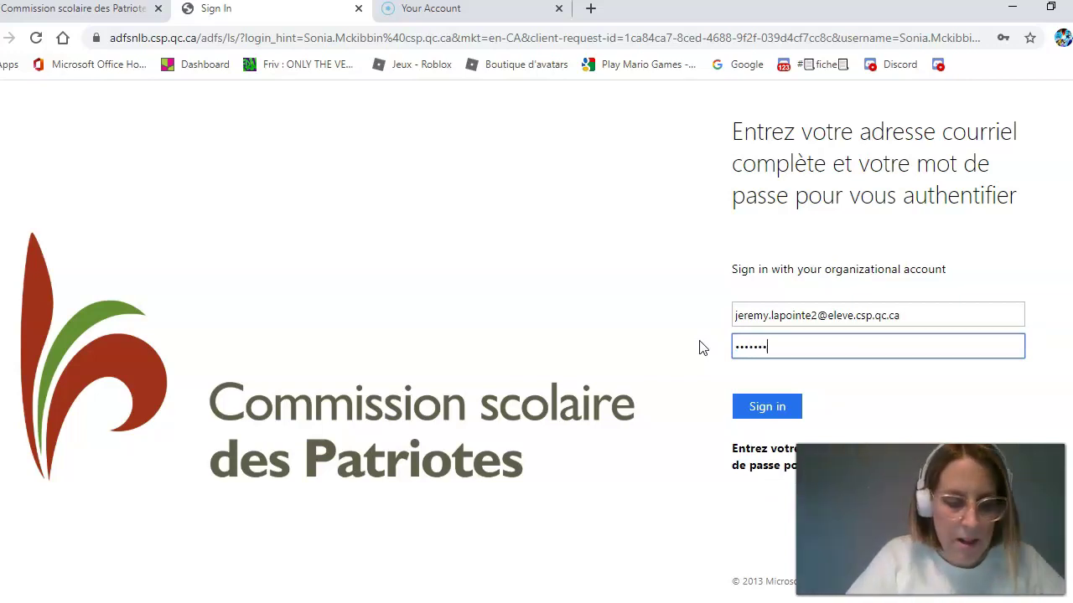
{"action": "left_click", "coordinate": [766, 407]}
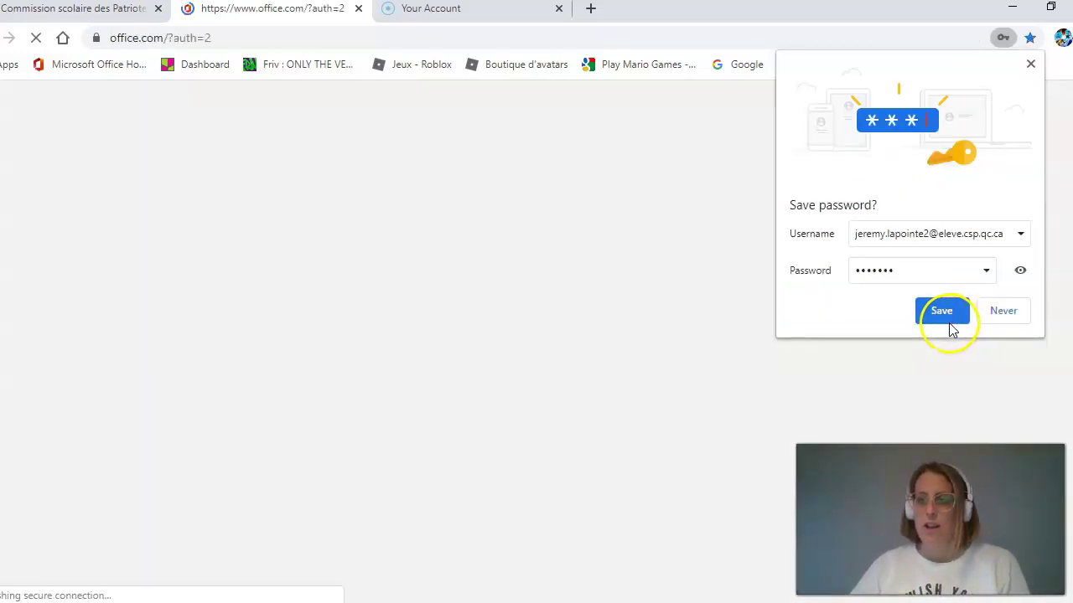
- Let Chrome save the password, then advance through the welcome slides and close the tour
{"action": "left_click", "coordinate": [947, 320]}
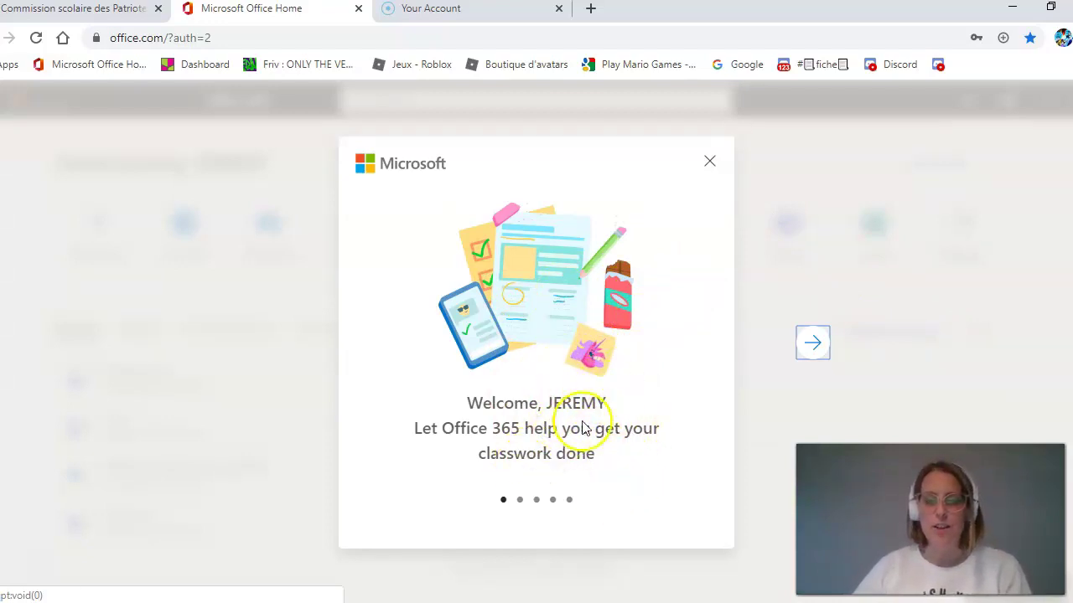
{"action": "left_click", "coordinate": [813, 344]}
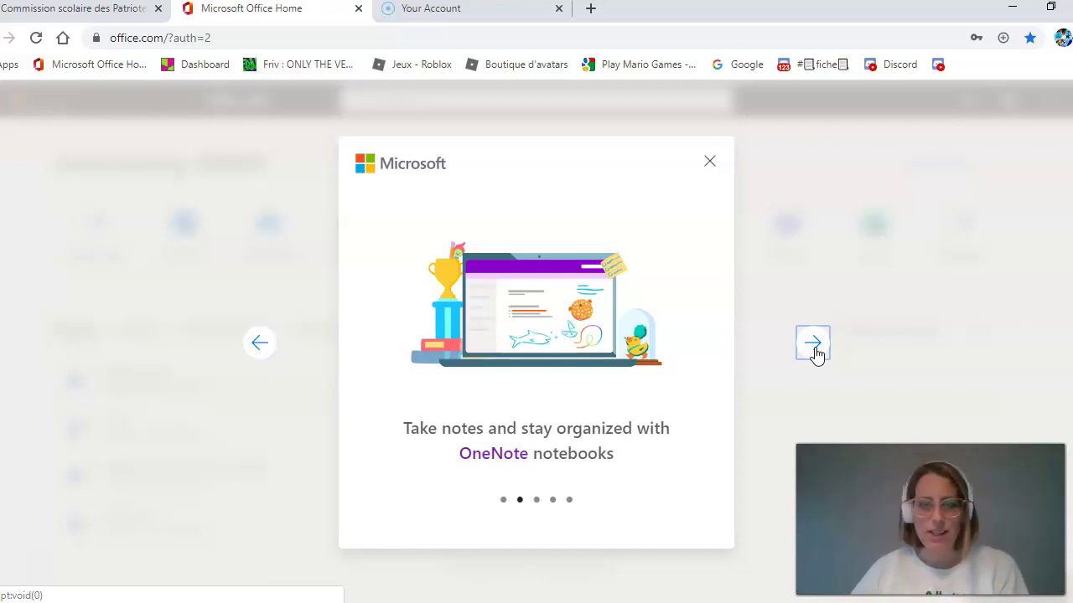
{"action": "left_click", "coordinate": [813, 344]}
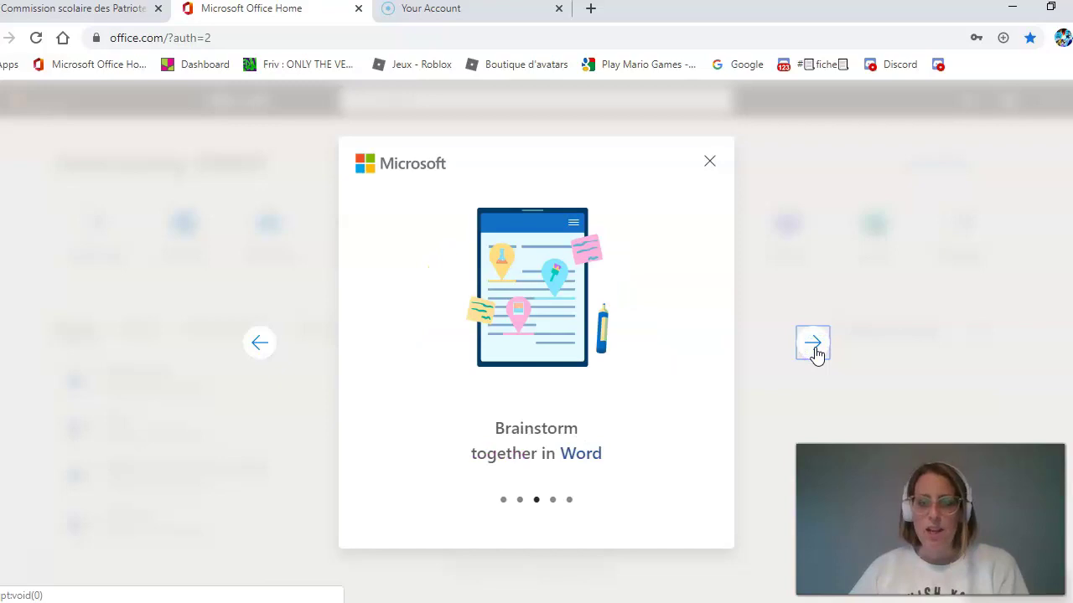
{"action": "left_click", "coordinate": [817, 352]}
{"action": "left_click", "coordinate": [821, 340]}
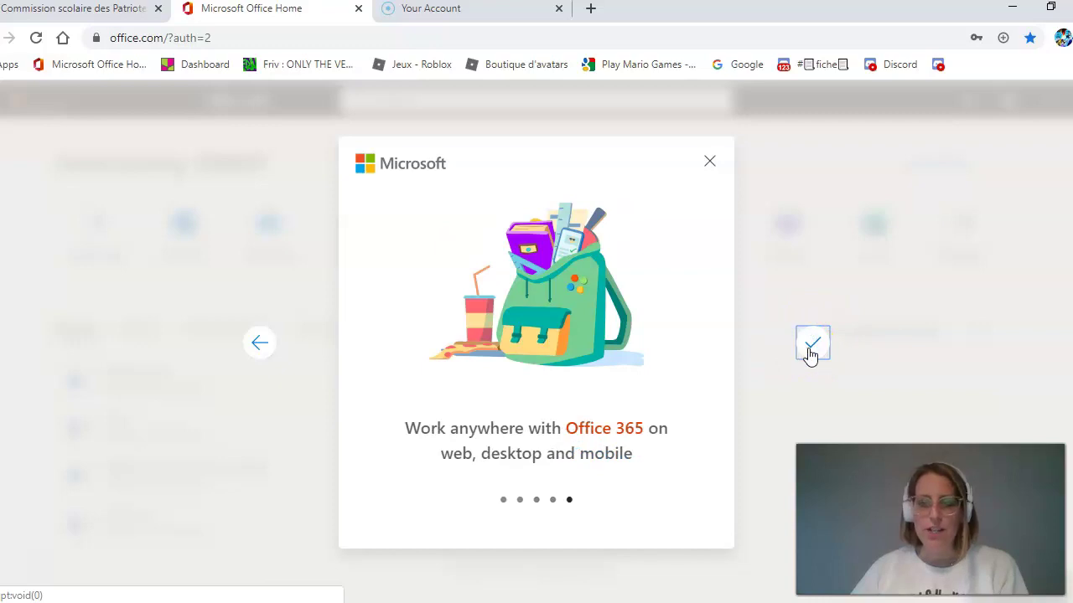
{"action": "left_click", "coordinate": [813, 351]}
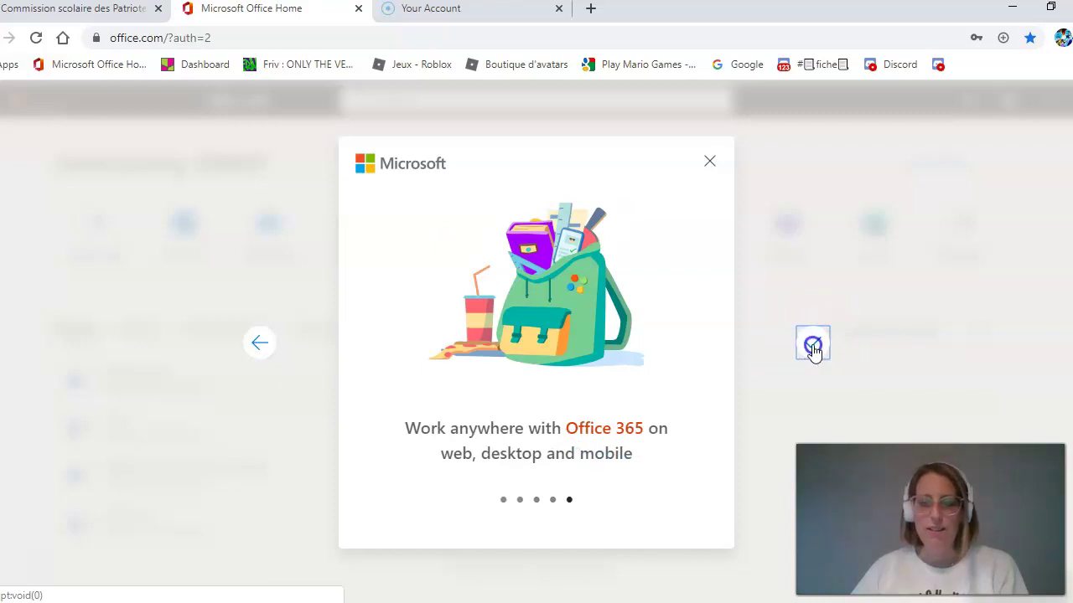
{"action": "left_click", "coordinate": [681, 318]}
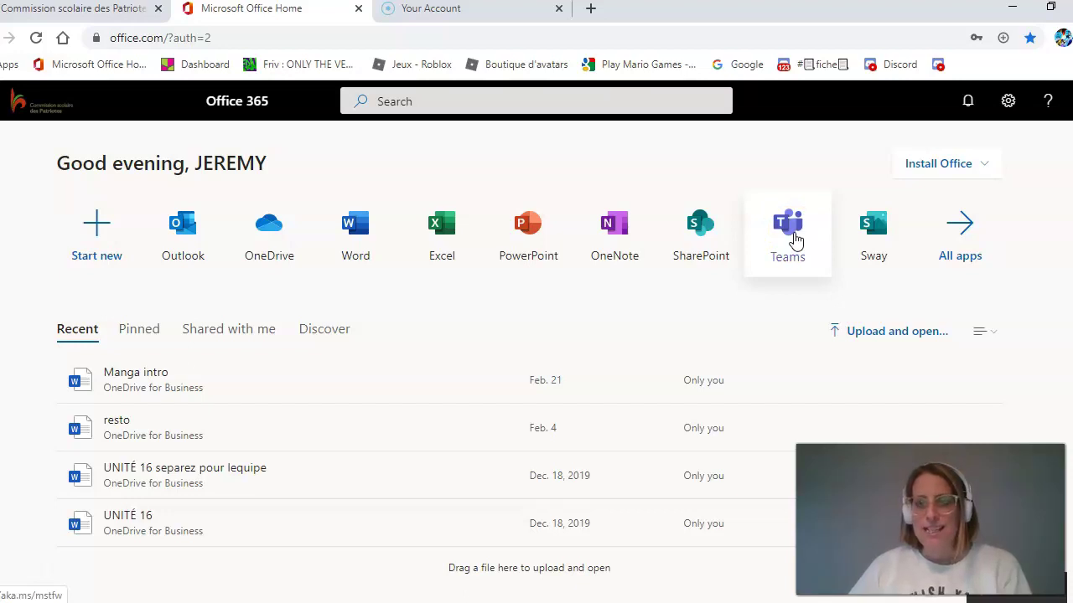
- Launch the Teams app from the Office 365 home page tiles
{"action": "left_click", "coordinate": [795, 240]}
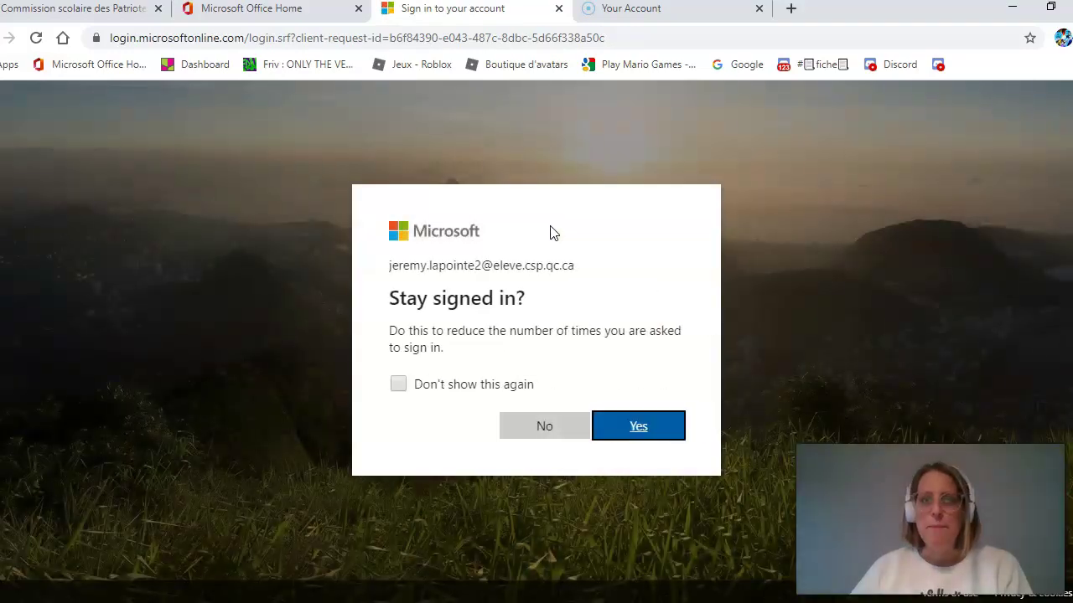
- Answer Yes to the 'Stay signed in?' prompt so Teams begins loading
{"action": "left_click", "coordinate": [553, 239]}
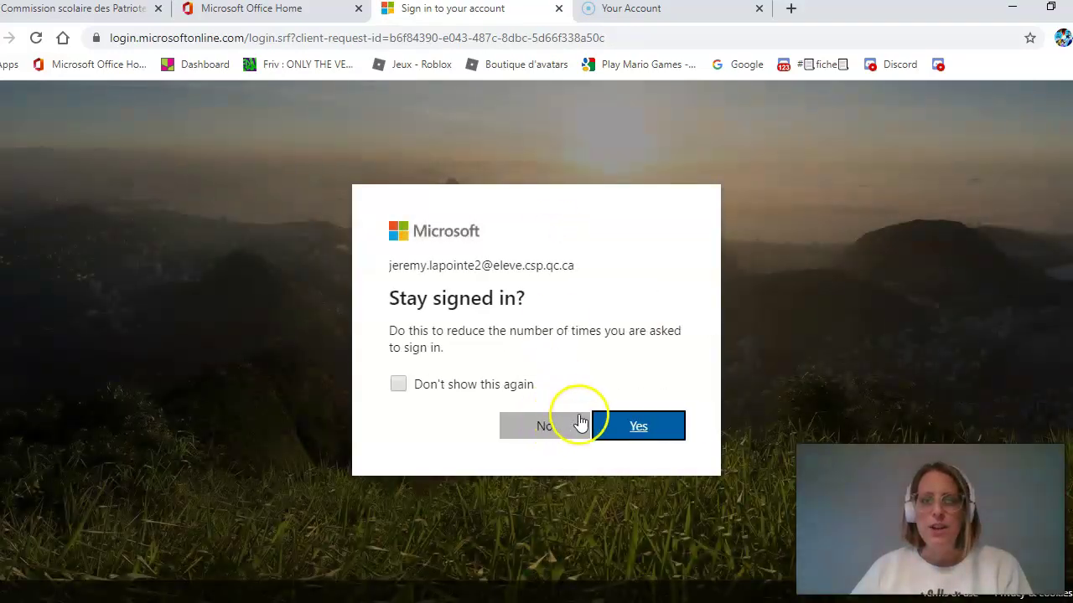
{"action": "left_click", "coordinate": [634, 432]}
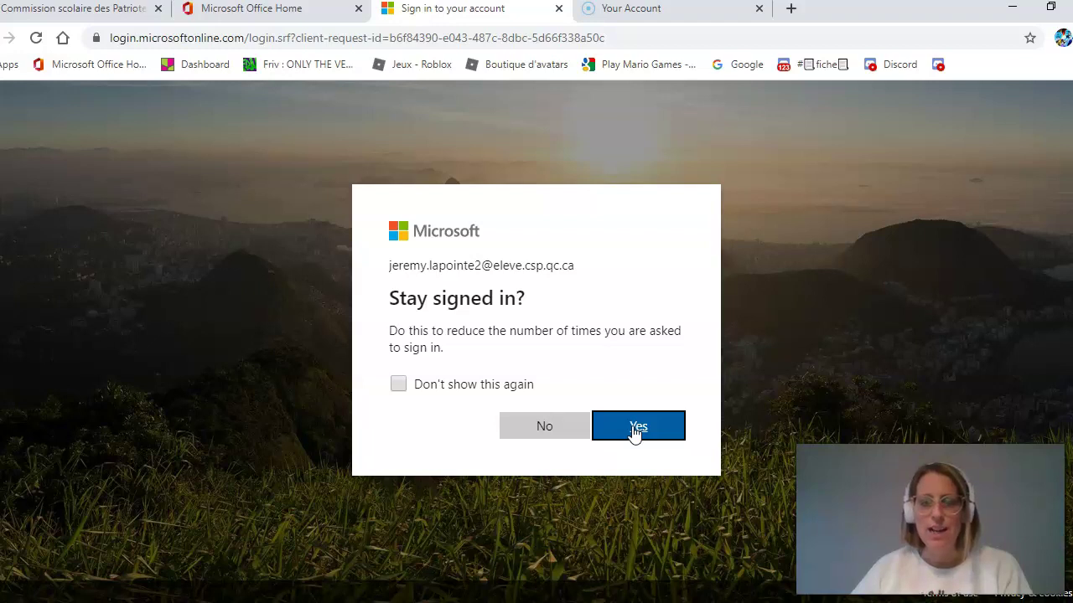
{"action": "left_click", "coordinate": [636, 428]}
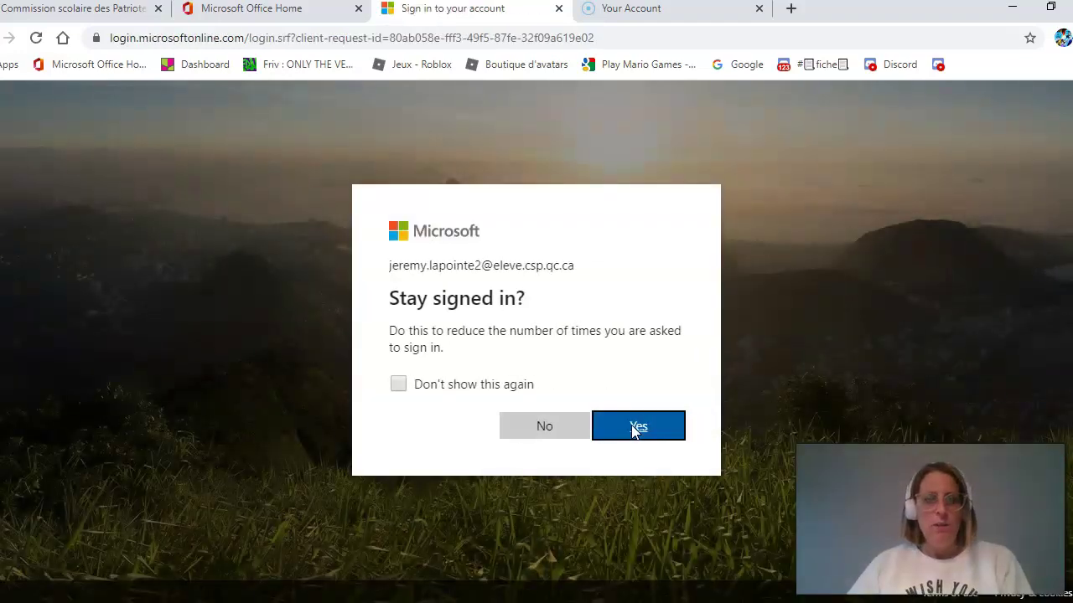
{"action": "left_click", "coordinate": [637, 427]}
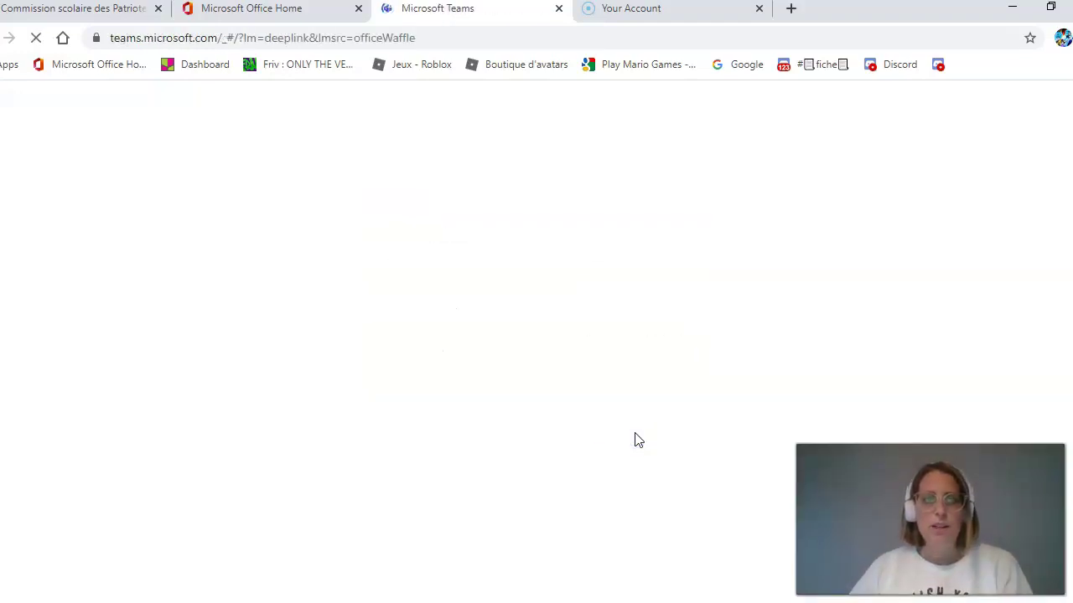